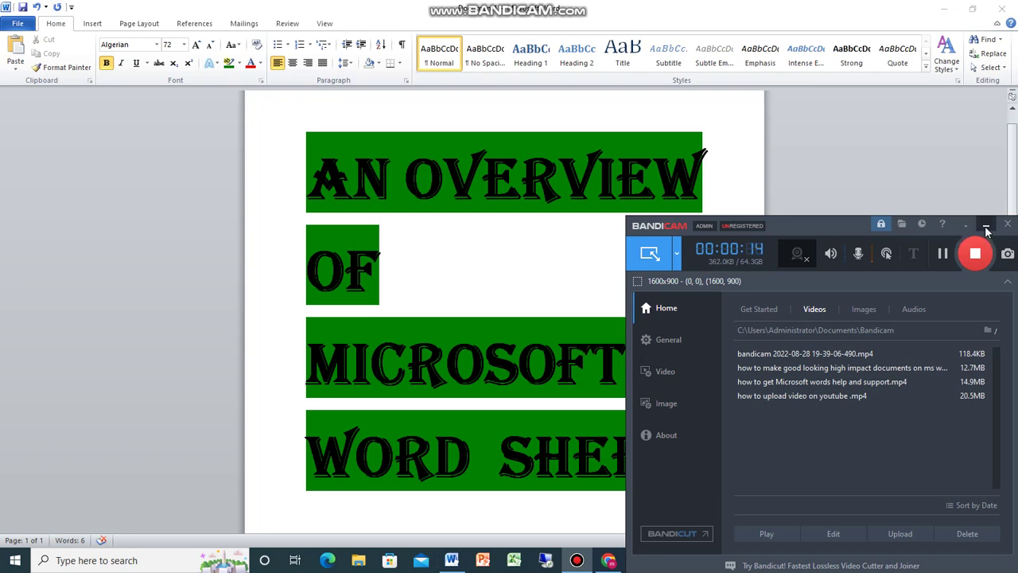
Step: Minimize Bandicam, add an empty line below the title, and scroll back up to the title page
{"action": "left_click", "coordinate": [986, 227]}
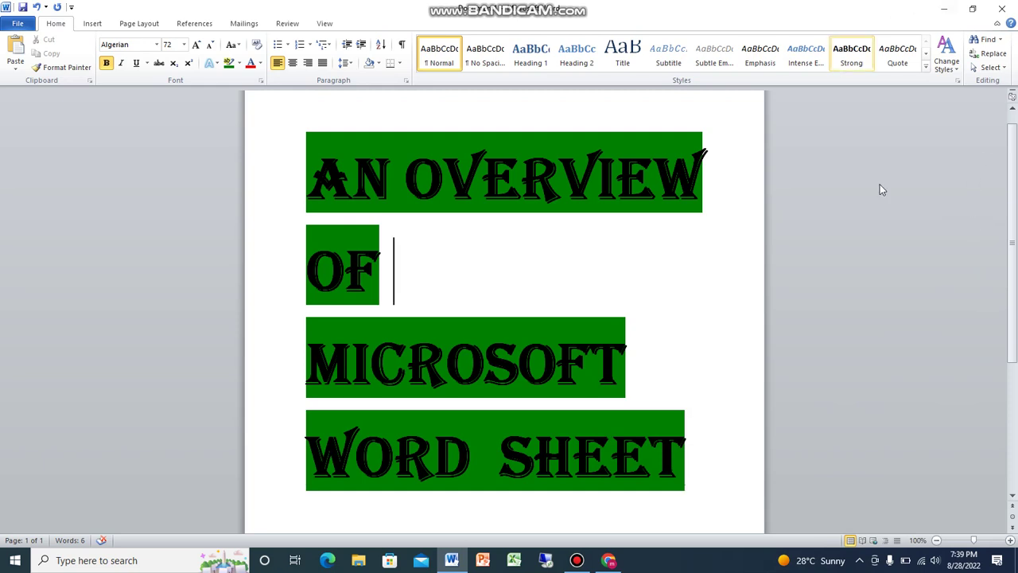
{"action": "scroll", "coordinate": [740, 390], "scroll_direction": "down", "scroll_amount": 2}
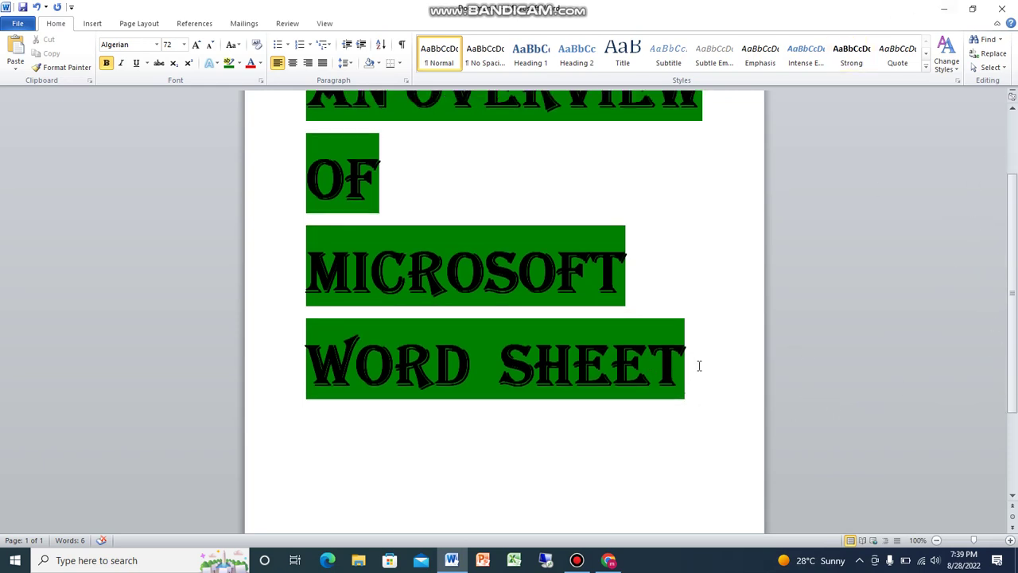
{"action": "key", "text": "Return"}
{"action": "scroll", "coordinate": [699, 354], "scroll_direction": "up", "scroll_amount": 1}
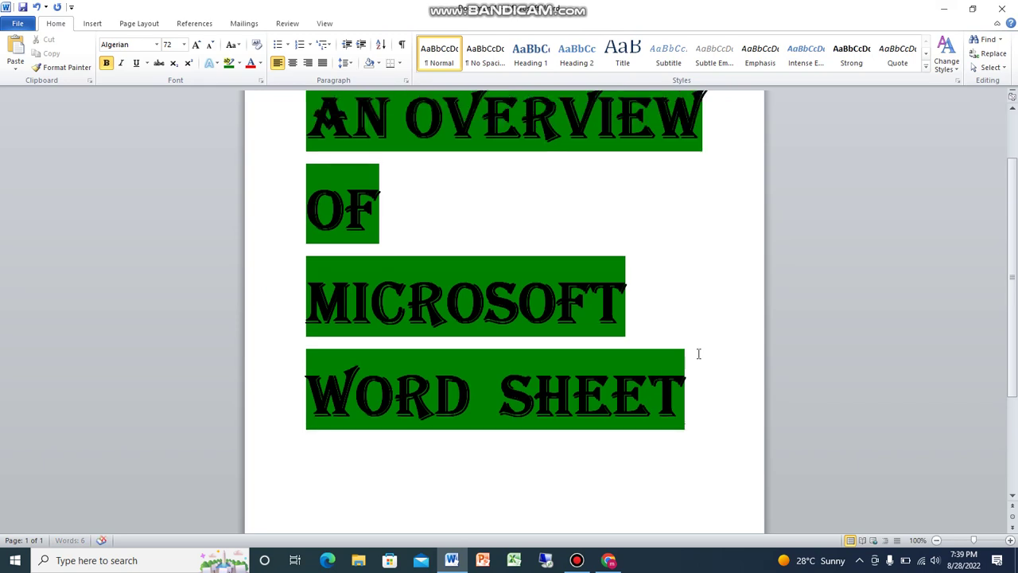
{"action": "scroll", "coordinate": [698, 354], "scroll_direction": "up", "scroll_amount": 2}
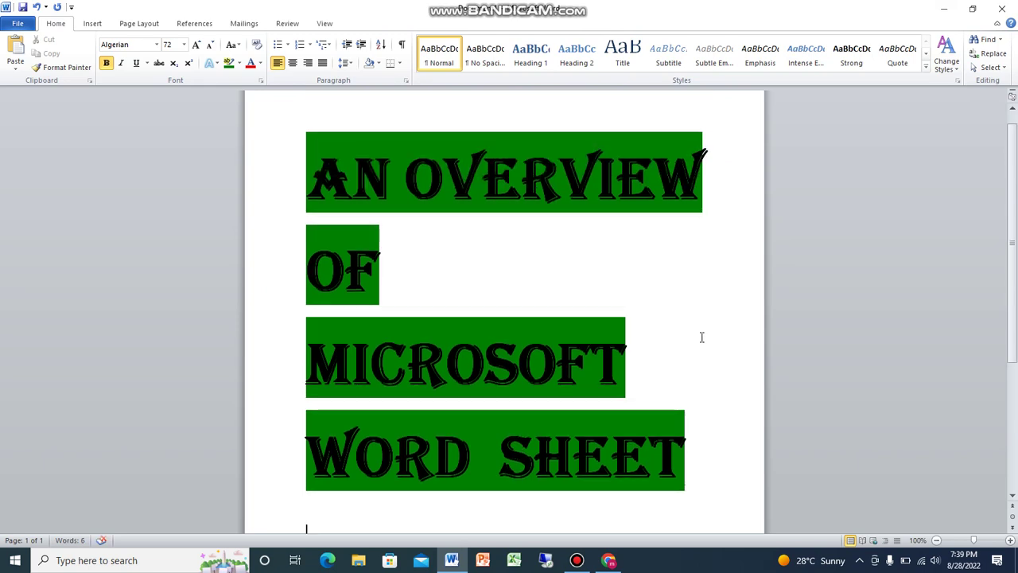
{"action": "left_click", "coordinate": [577, 560]}
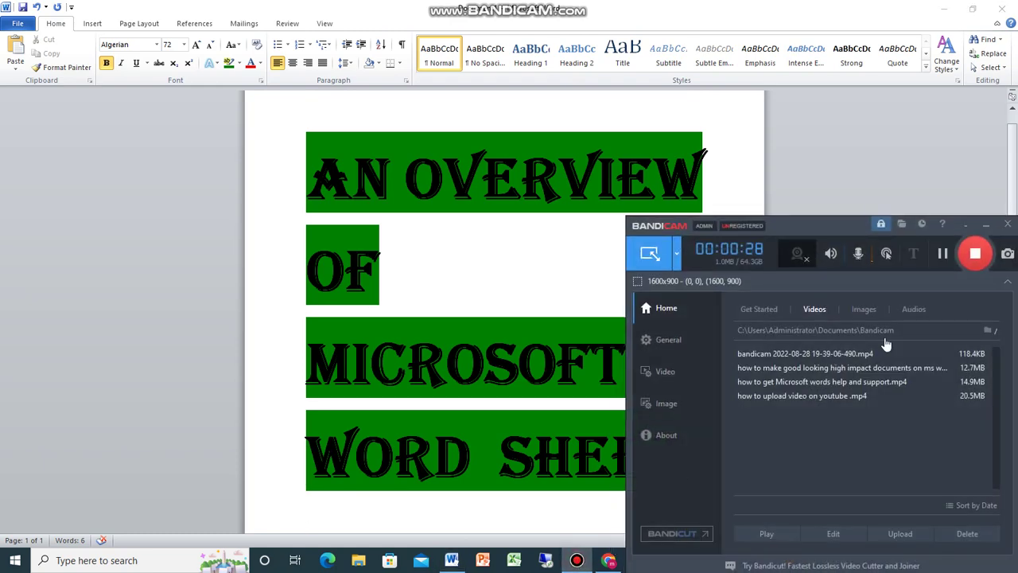
{"action": "left_click", "coordinate": [986, 227]}
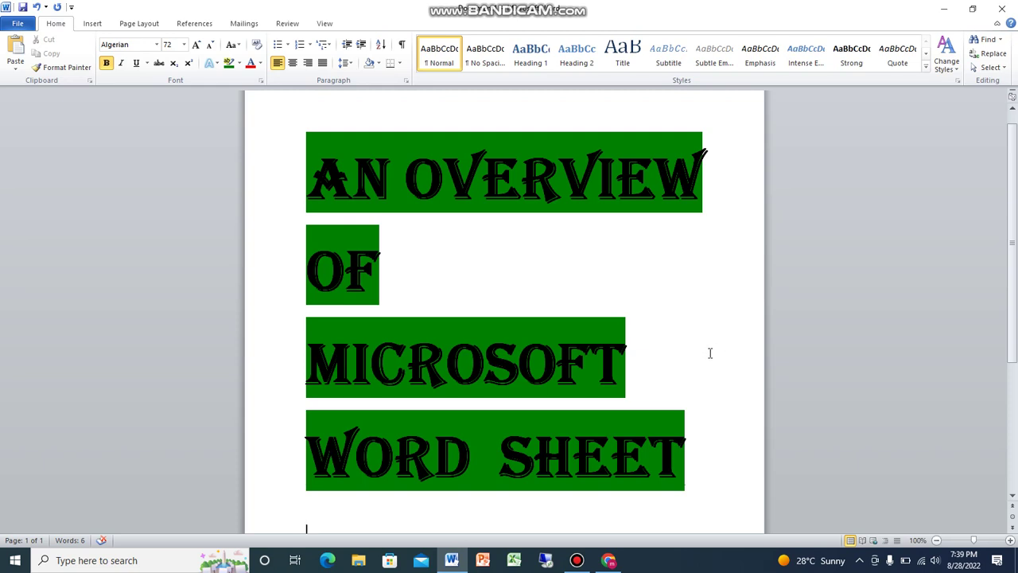
{"action": "left_click", "coordinate": [911, 560]}
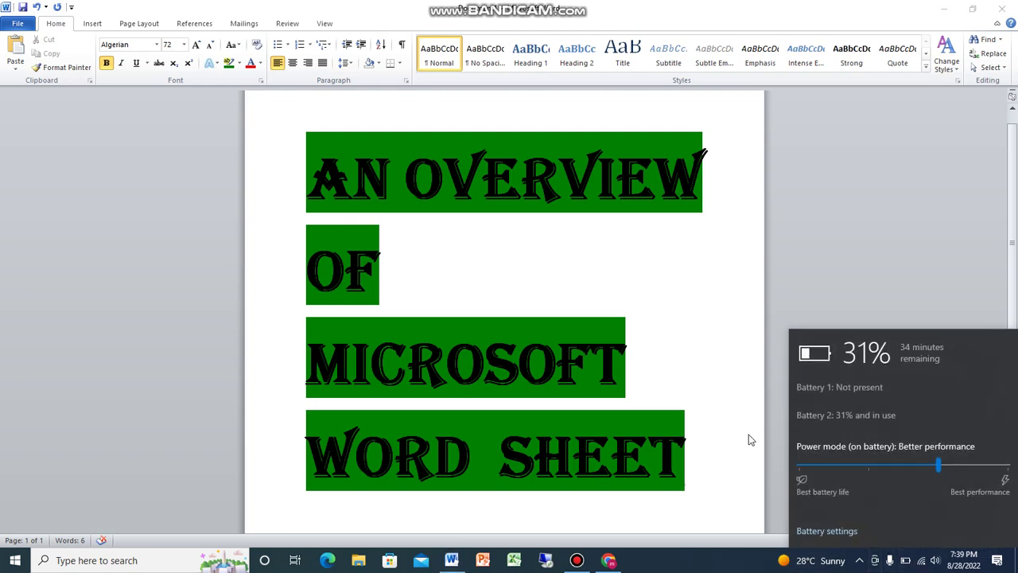
{"action": "left_click", "coordinate": [711, 362]}
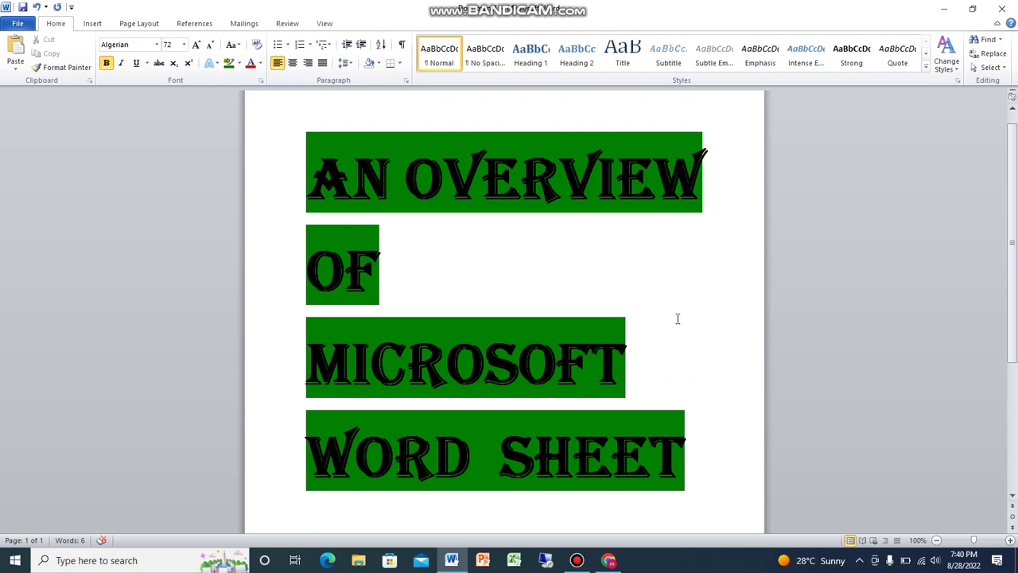
{"action": "scroll", "coordinate": [678, 319], "scroll_direction": "down", "scroll_amount": 5}
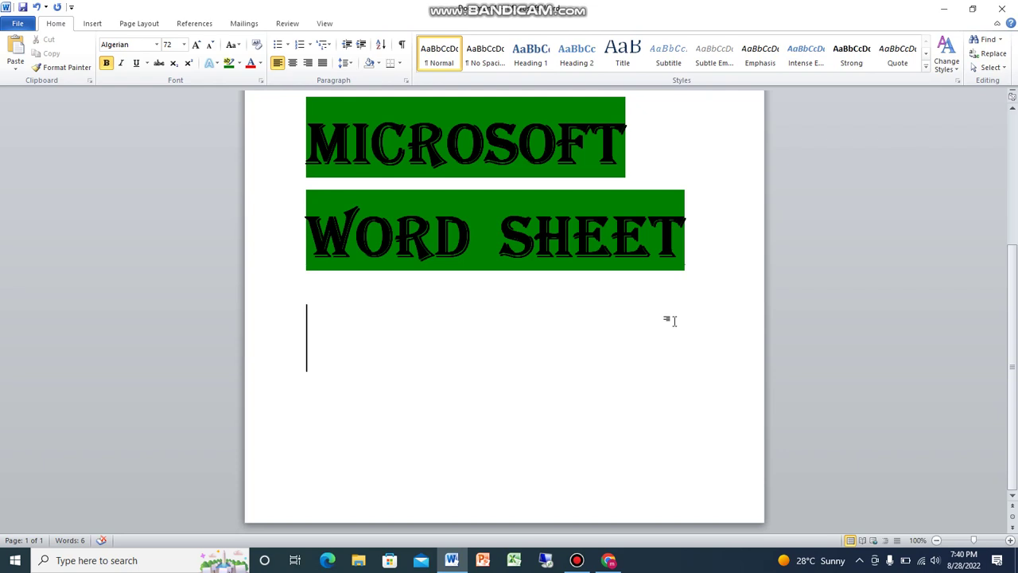
{"action": "scroll", "coordinate": [672, 320], "scroll_direction": "up", "scroll_amount": 5}
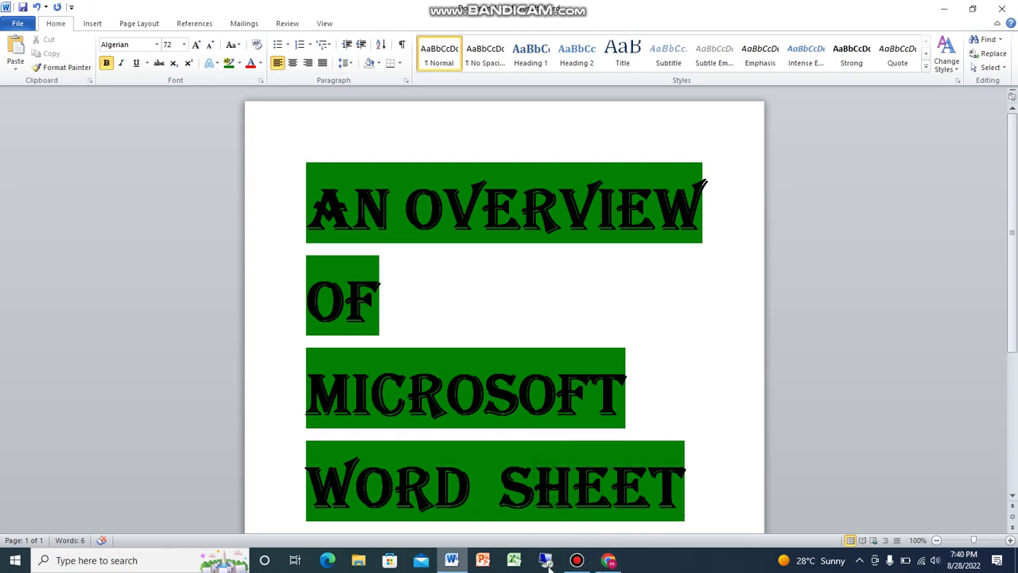
{"action": "left_click", "coordinate": [575, 561]}
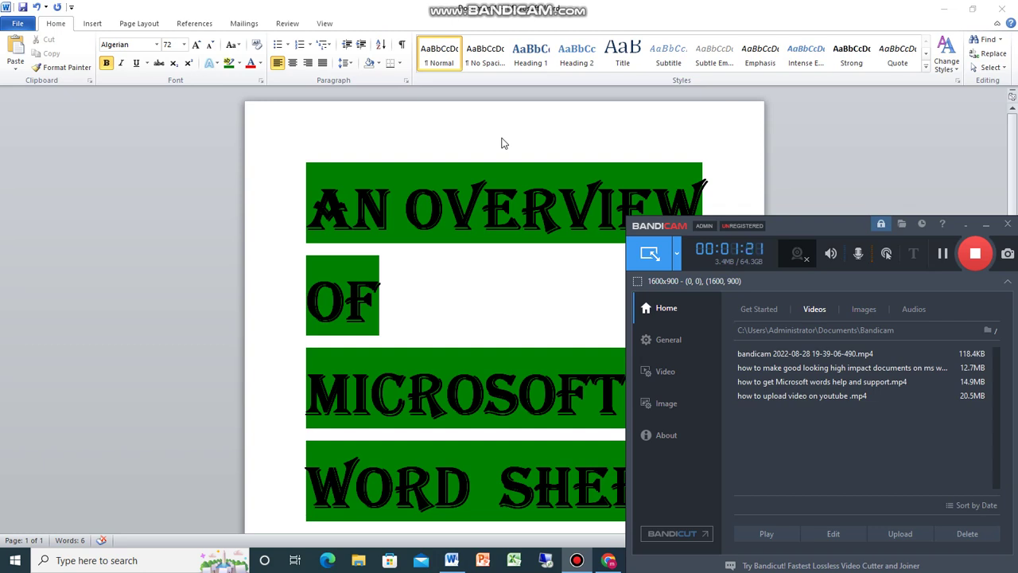
{"action": "left_click", "coordinate": [986, 226]}
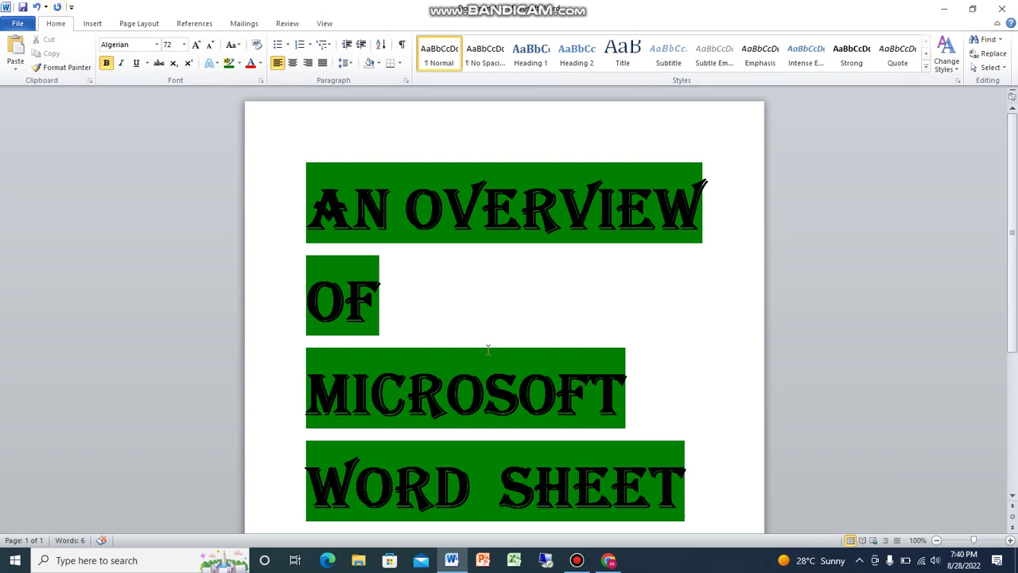
{"action": "scroll", "coordinate": [499, 421], "scroll_direction": "down", "scroll_amount": 1}
{"action": "scroll", "coordinate": [499, 420], "scroll_direction": "up", "scroll_amount": 1}
{"action": "scroll", "coordinate": [156, 215], "scroll_direction": "down", "scroll_amount": 1}
{"action": "scroll", "coordinate": [156, 215], "scroll_direction": "up", "scroll_amount": 1}
{"action": "left_click", "coordinate": [93, 24]}
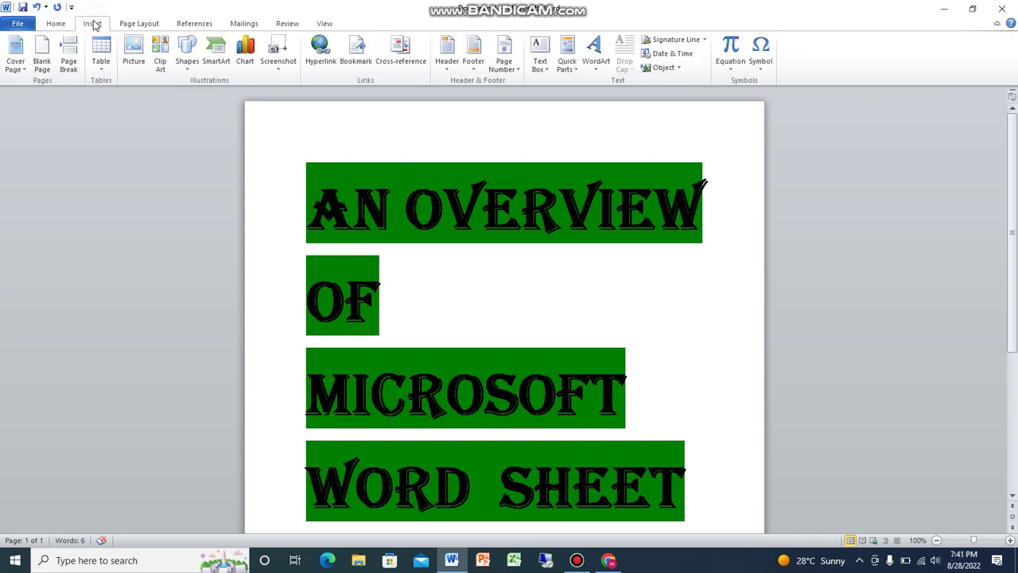
{"action": "left_click", "coordinate": [150, 24]}
{"action": "left_click", "coordinate": [185, 24]}
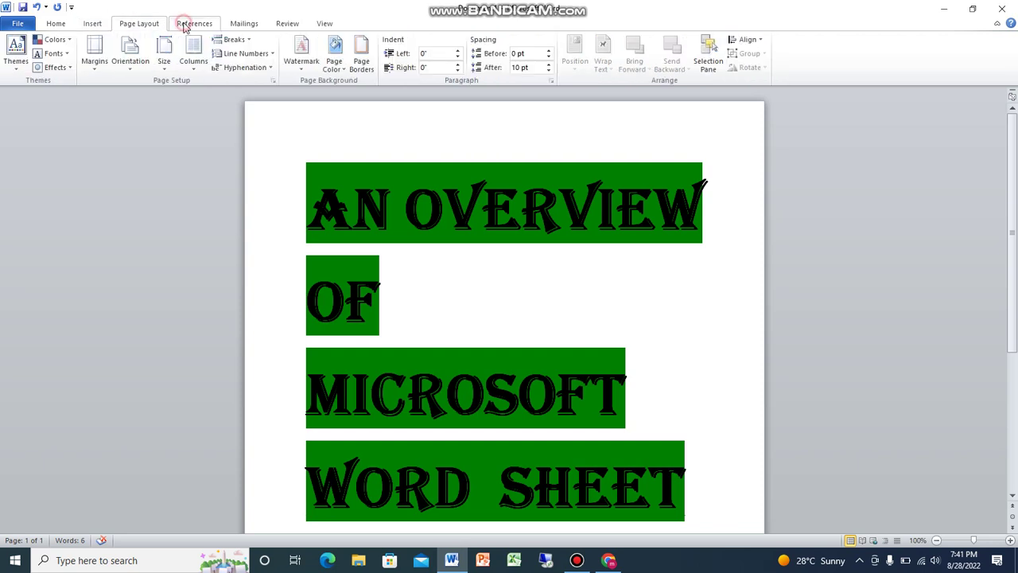
{"action": "left_click", "coordinate": [252, 24]}
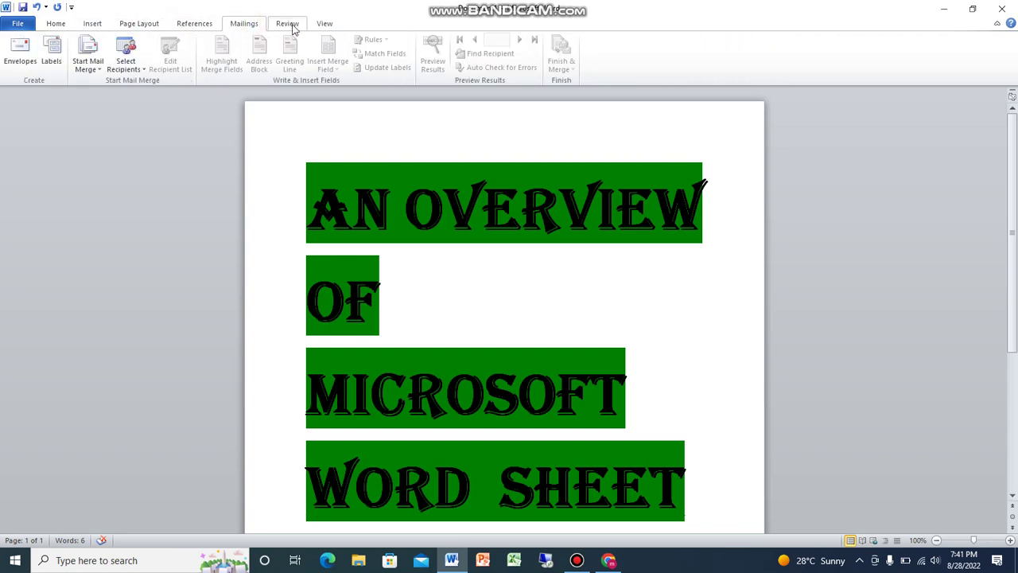
{"action": "left_click", "coordinate": [288, 24]}
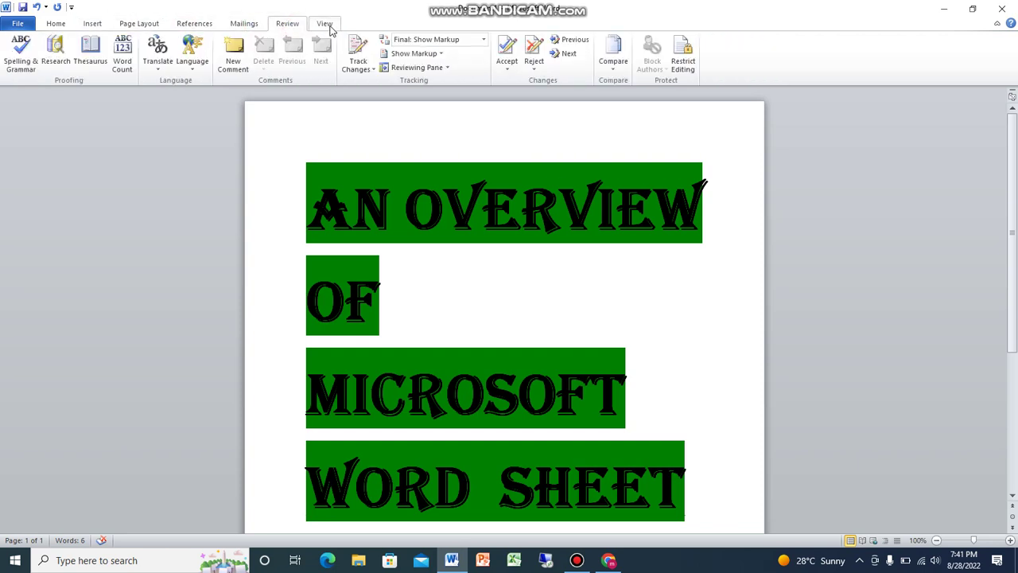
{"action": "left_click", "coordinate": [325, 25]}
{"action": "left_click", "coordinate": [54, 24]}
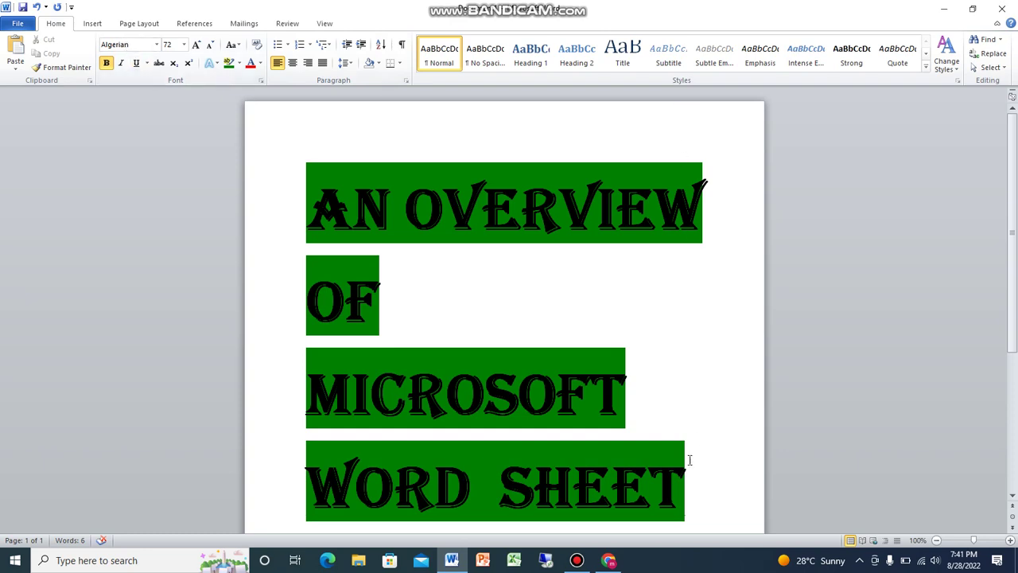
{"action": "left_click", "coordinate": [577, 560]}
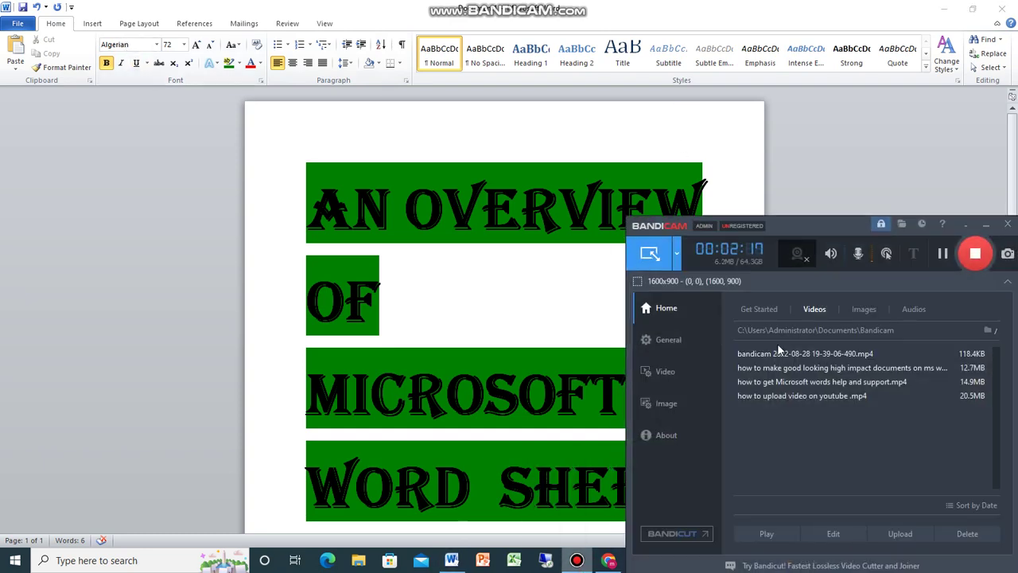
{"action": "left_click", "coordinate": [984, 228]}
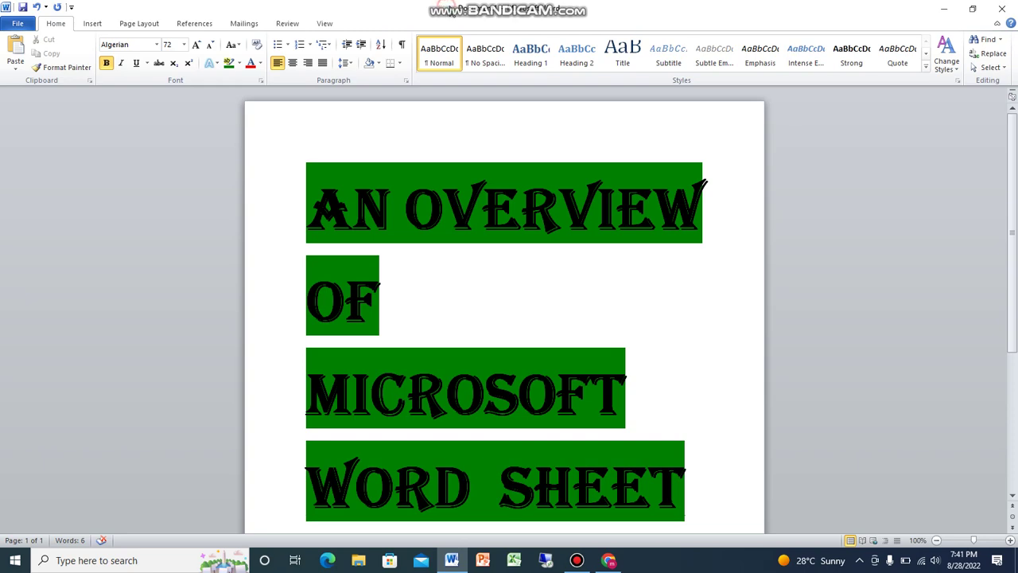
{"action": "double_click", "coordinate": [450, 12]}
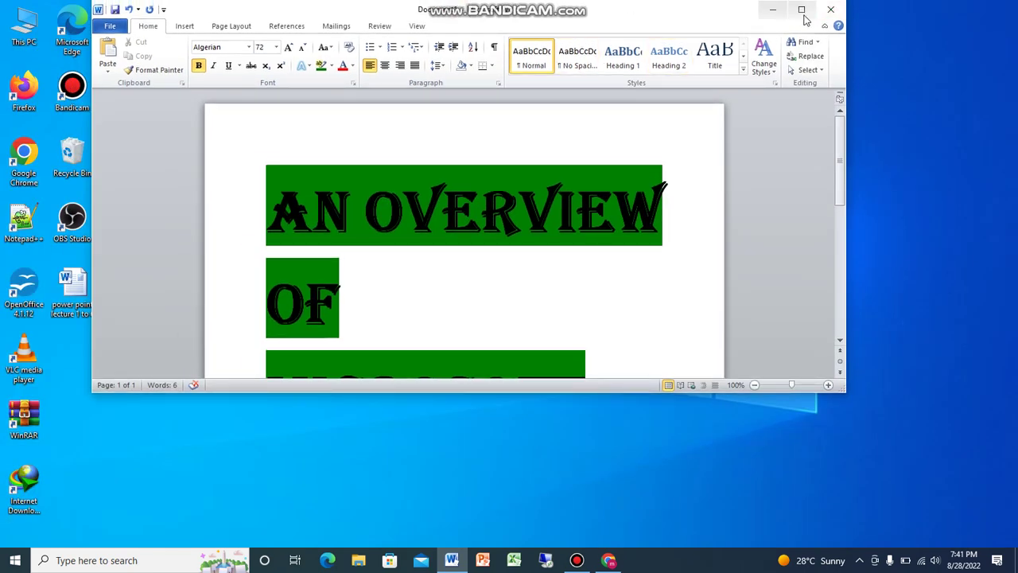
{"action": "left_click", "coordinate": [801, 9]}
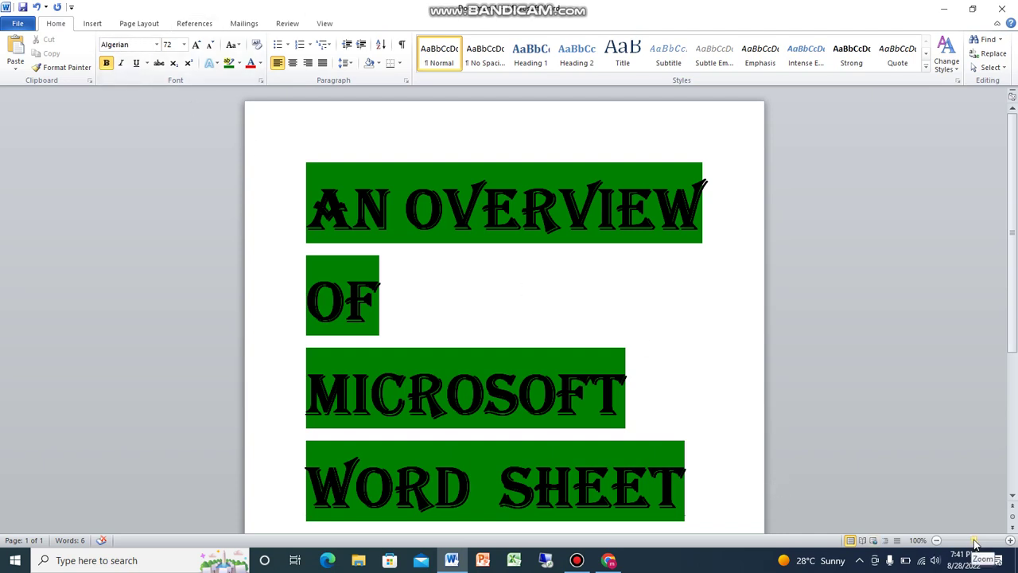
{"action": "mouse_move", "coordinate": [972, 541]}
{"action": "left_mouse_down"}
{"action": "mouse_move", "coordinate": [920, 541]}
{"action": "mouse_move", "coordinate": [963, 542]}
{"action": "left_mouse_up"}
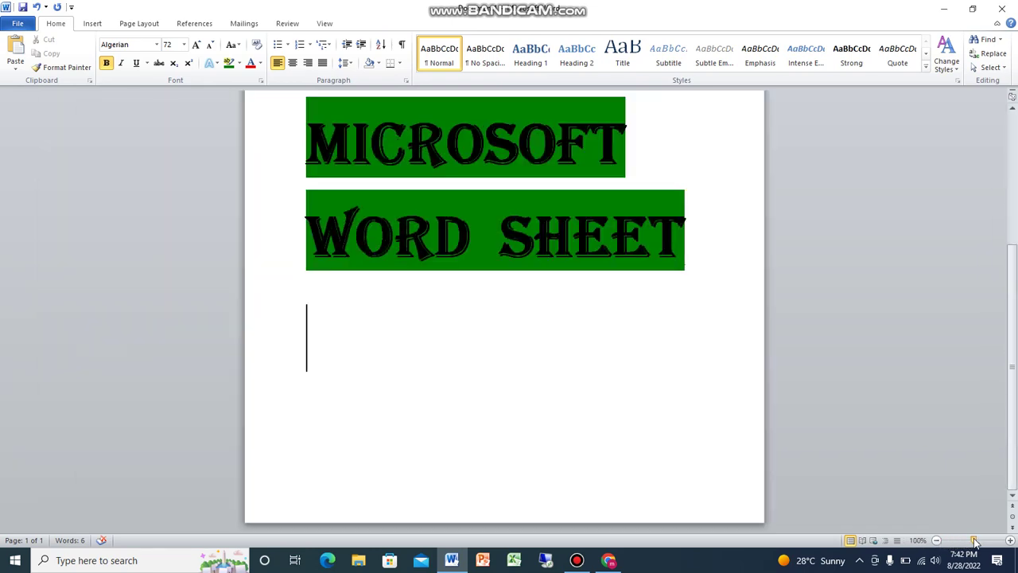
{"action": "mouse_move", "coordinate": [963, 543]}
{"action": "left_mouse_down"}
{"action": "mouse_move", "coordinate": [946, 542]}
{"action": "mouse_move", "coordinate": [1005, 559]}
{"action": "left_mouse_up"}
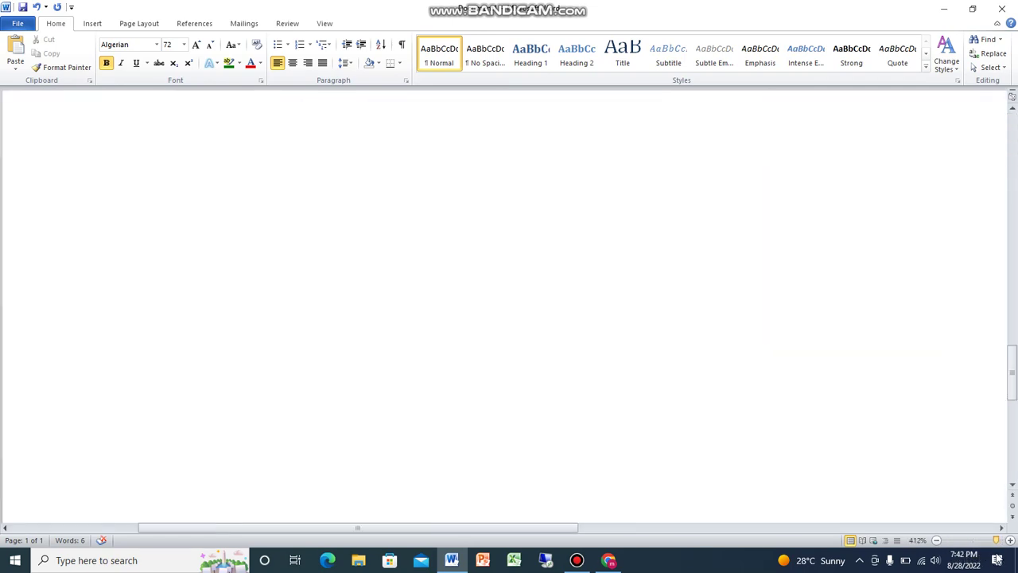
{"action": "mouse_move", "coordinate": [1005, 559]}
{"action": "left_mouse_down"}
{"action": "mouse_move", "coordinate": [938, 542]}
{"action": "mouse_move", "coordinate": [974, 546]}
{"action": "left_mouse_up"}
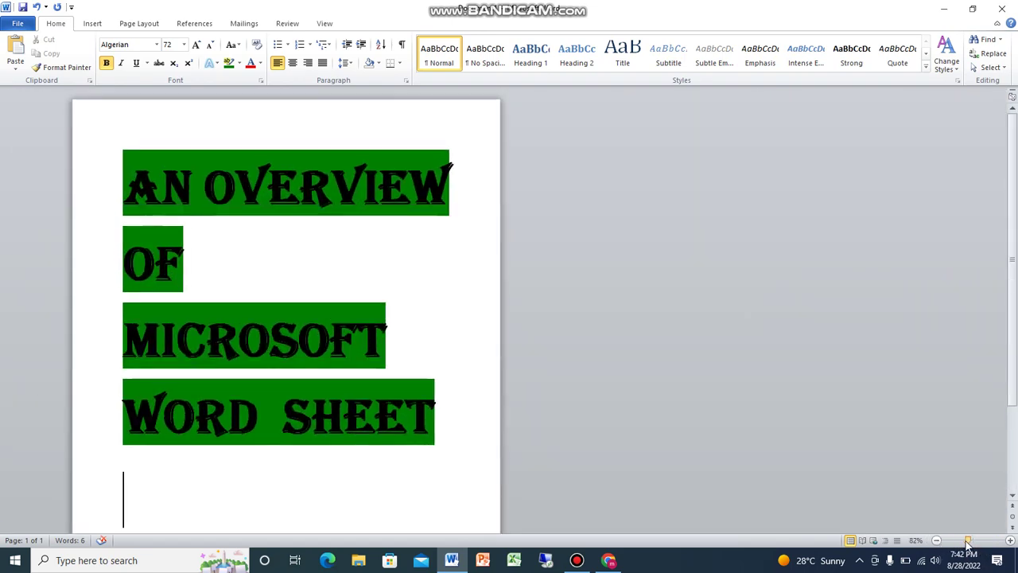
{"action": "scroll", "coordinate": [724, 465], "scroll_direction": "up", "scroll_amount": 2}
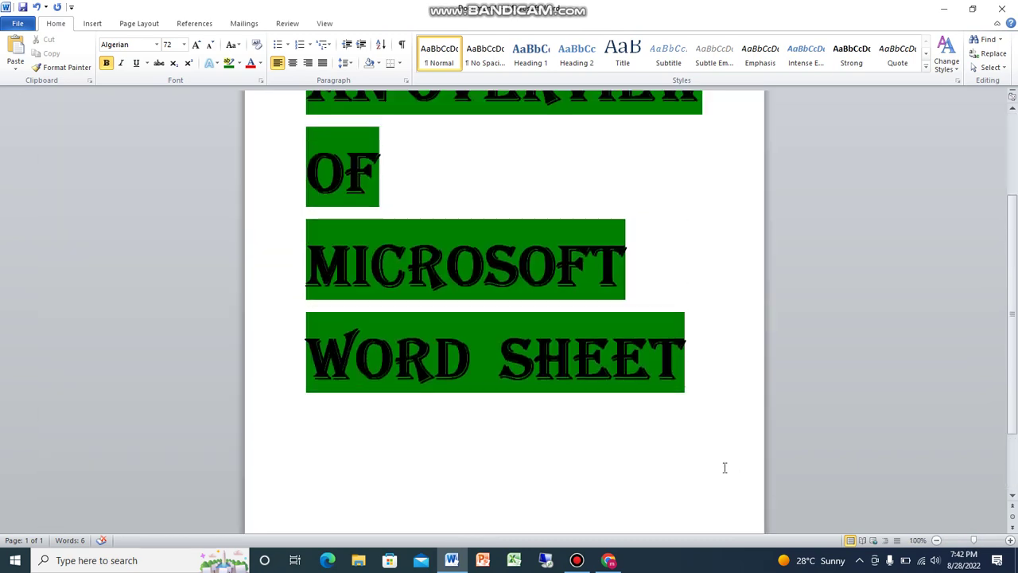
{"action": "scroll", "coordinate": [720, 459], "scroll_direction": "up", "scroll_amount": 1}
{"action": "scroll", "coordinate": [719, 457], "scroll_direction": "up", "scroll_amount": 1}
{"action": "scroll", "coordinate": [720, 455], "scroll_direction": "down", "scroll_amount": 1}
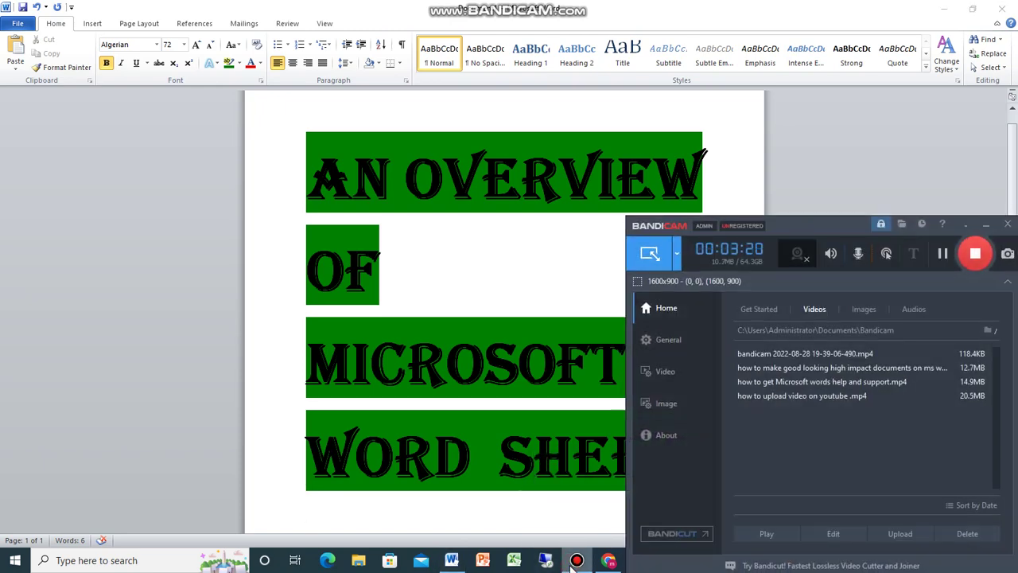
{"action": "left_click", "coordinate": [986, 227]}
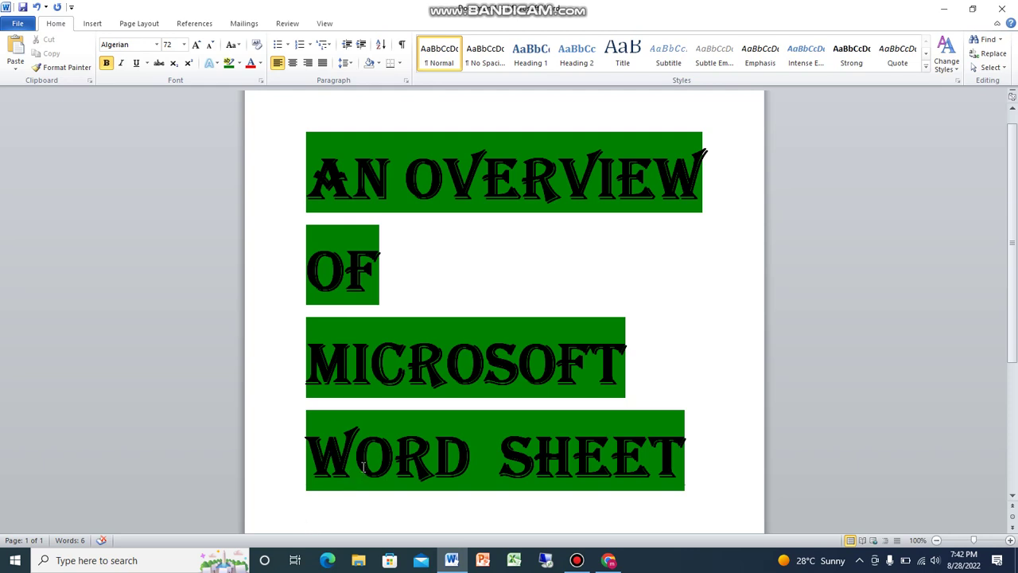
Step: Restore Bandicam from the taskbar, minimize it, then restore it again over the title
{"action": "left_click", "coordinate": [574, 561]}
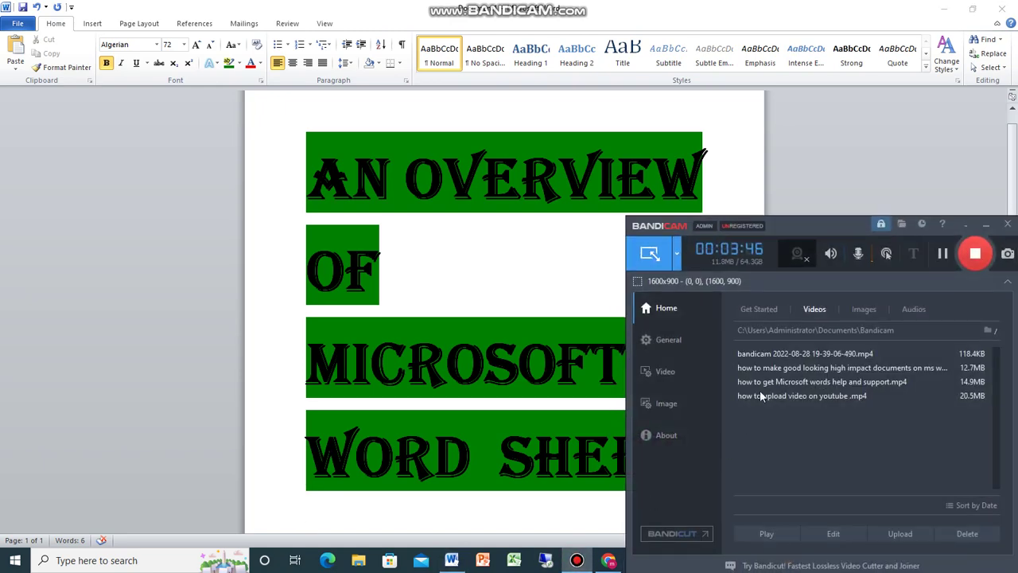
{"action": "left_click", "coordinate": [986, 227]}
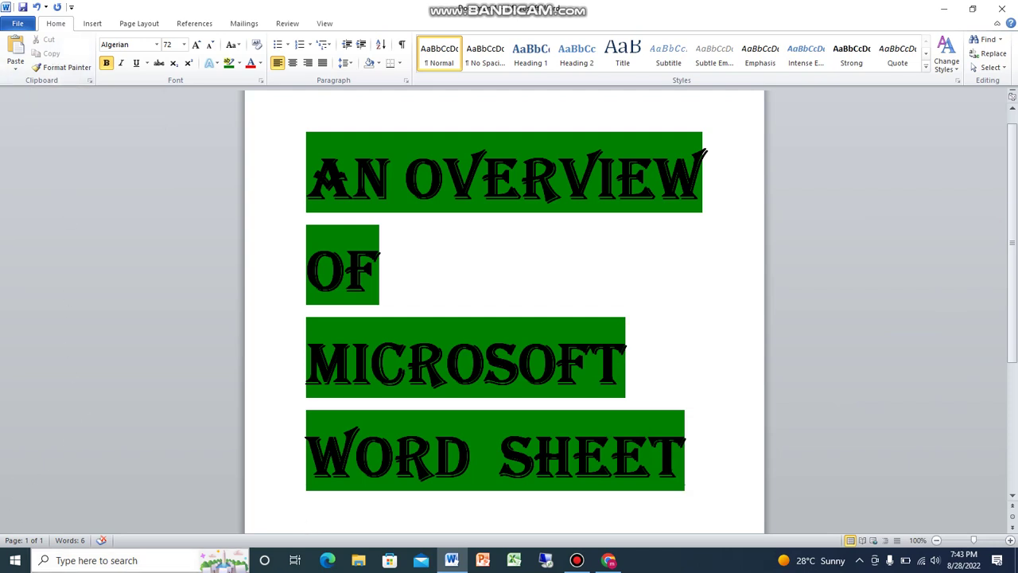
{"action": "left_click", "coordinate": [577, 560]}
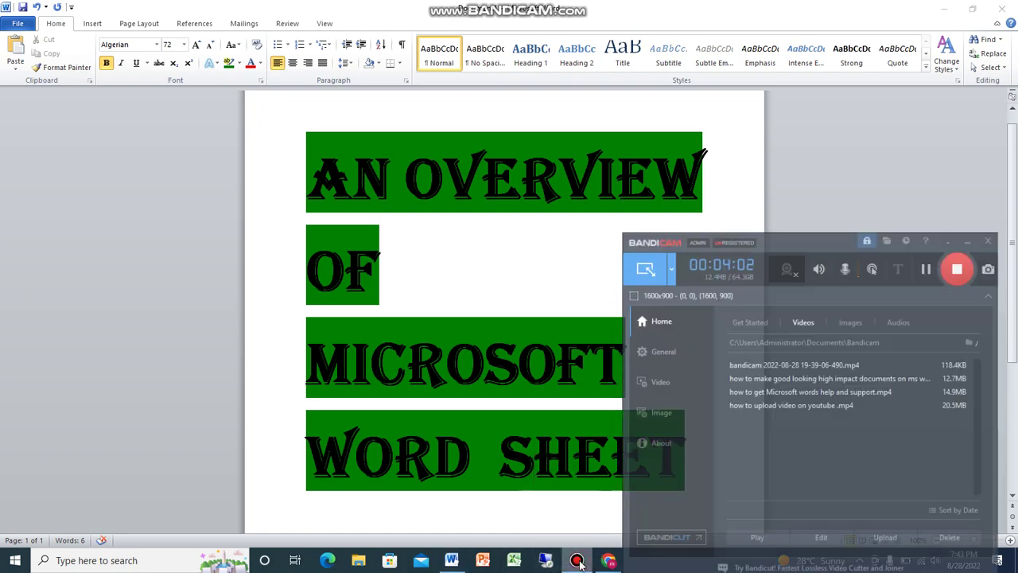